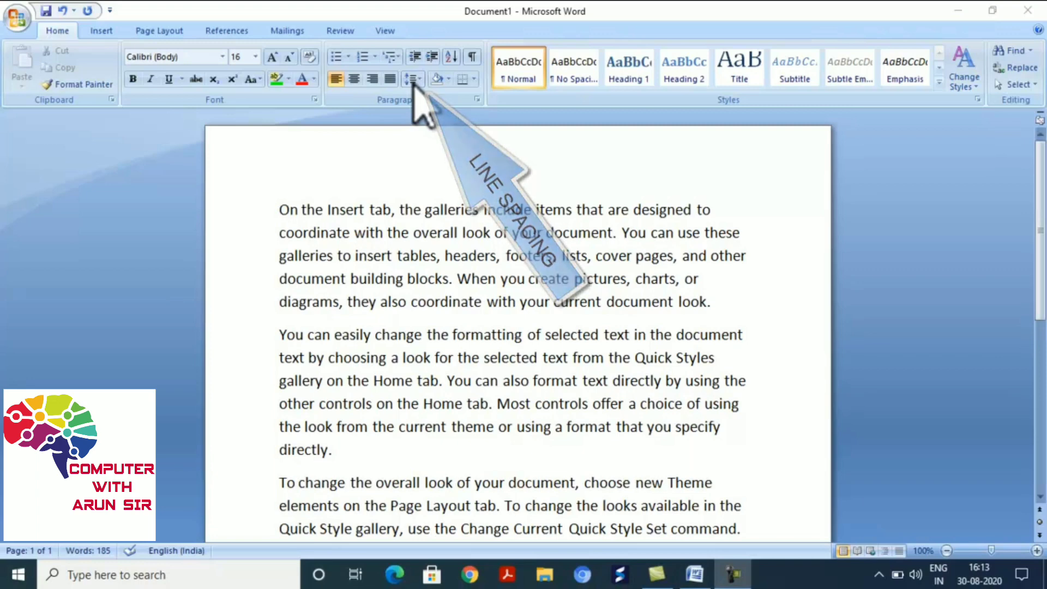
- Select the first paragraph and try line spacing of 2.0 and 3.0 on it
left_click(410, 141)
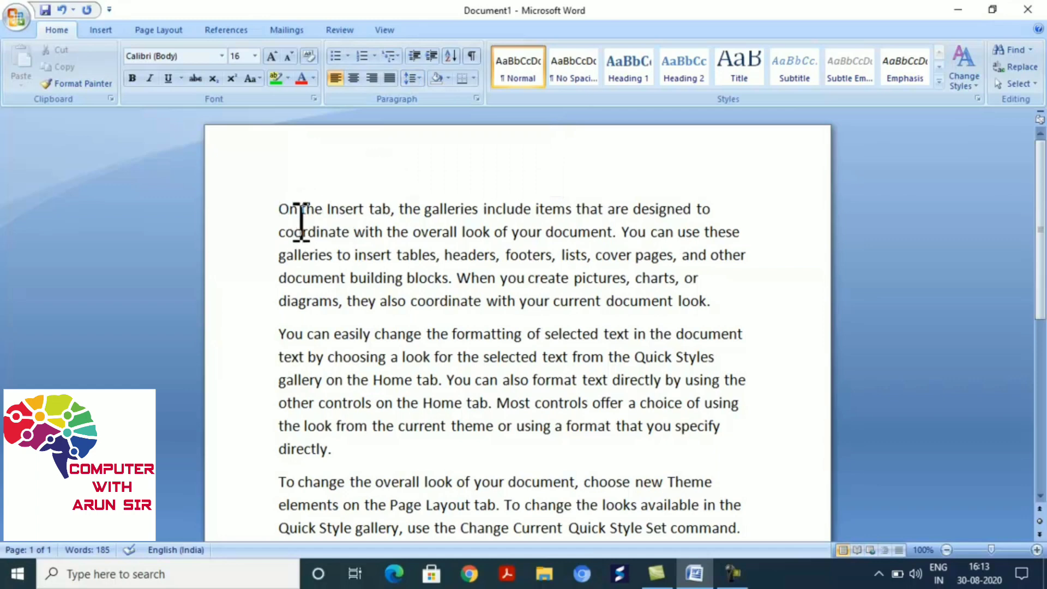
left_click_drag(287, 207, 715, 303)
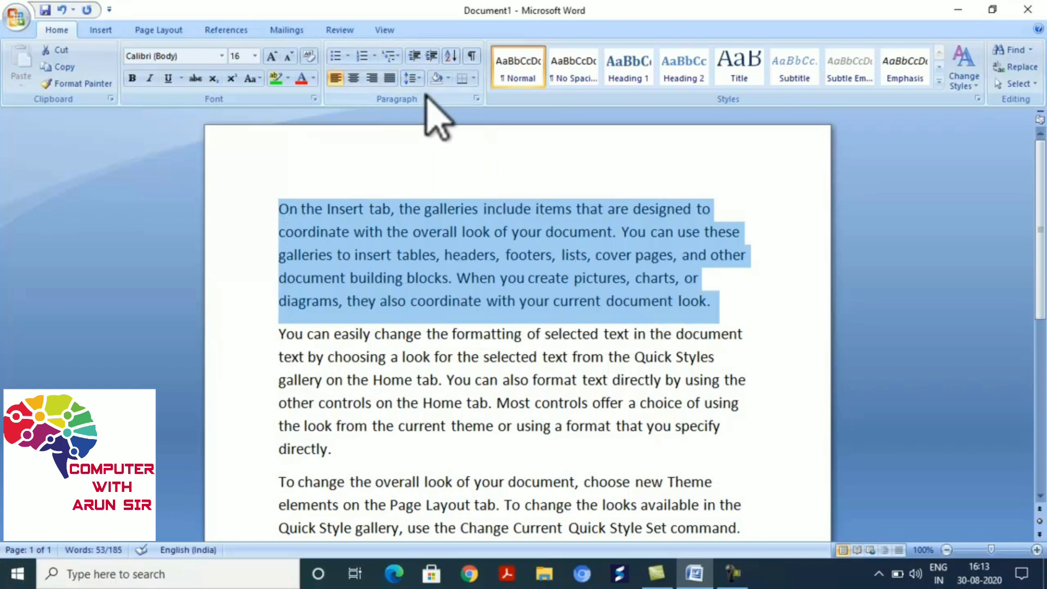
left_click(417, 79)
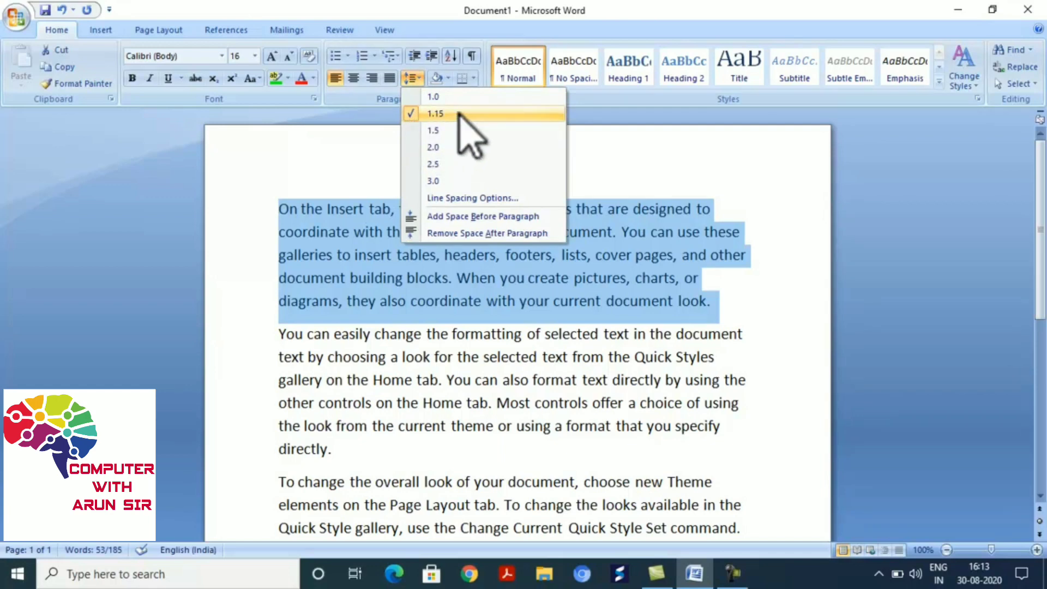
left_click(445, 147)
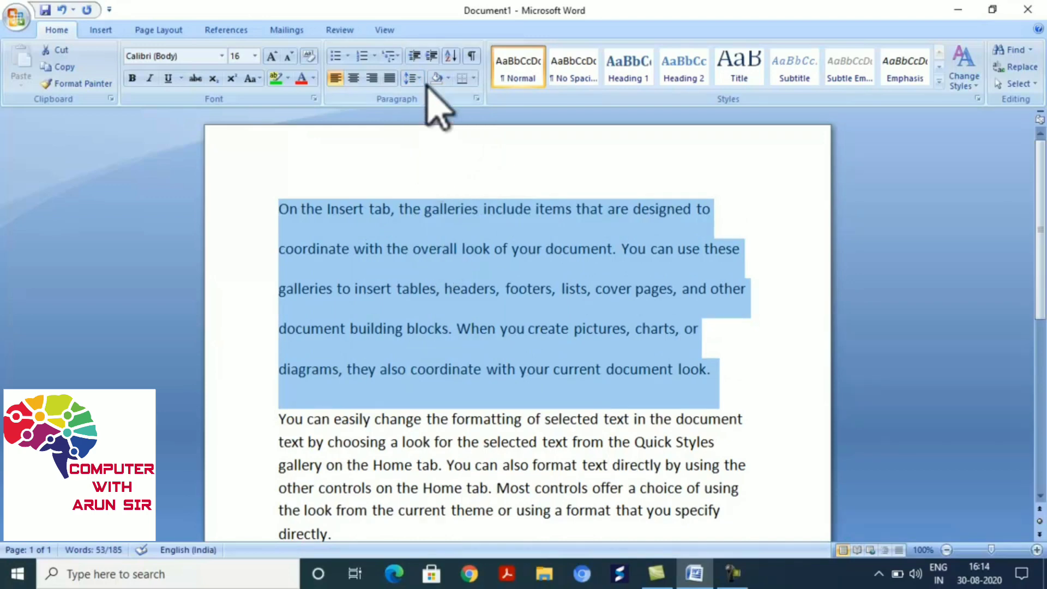
left_click(412, 78)
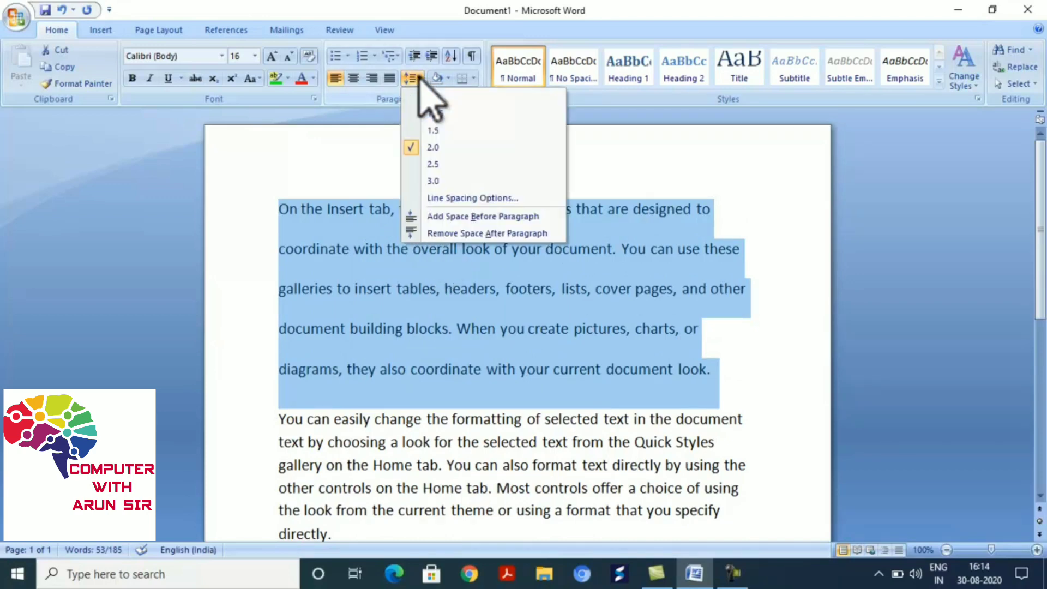
left_click(430, 181)
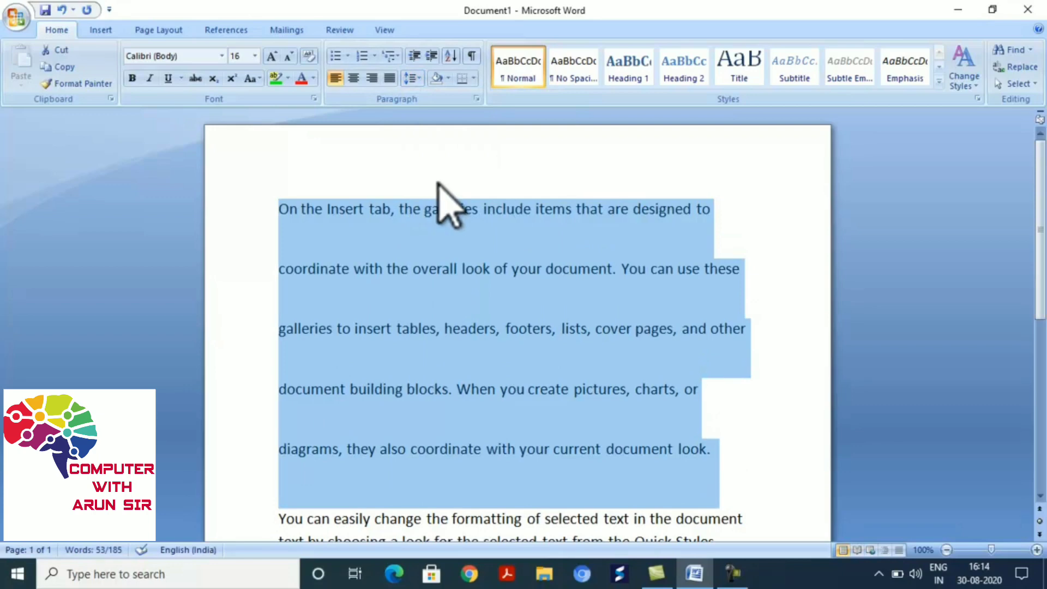
- Set the first paragraph's line spacing to 1.0 and then to 1.15, and deselect the paragraph
left_click(418, 79)
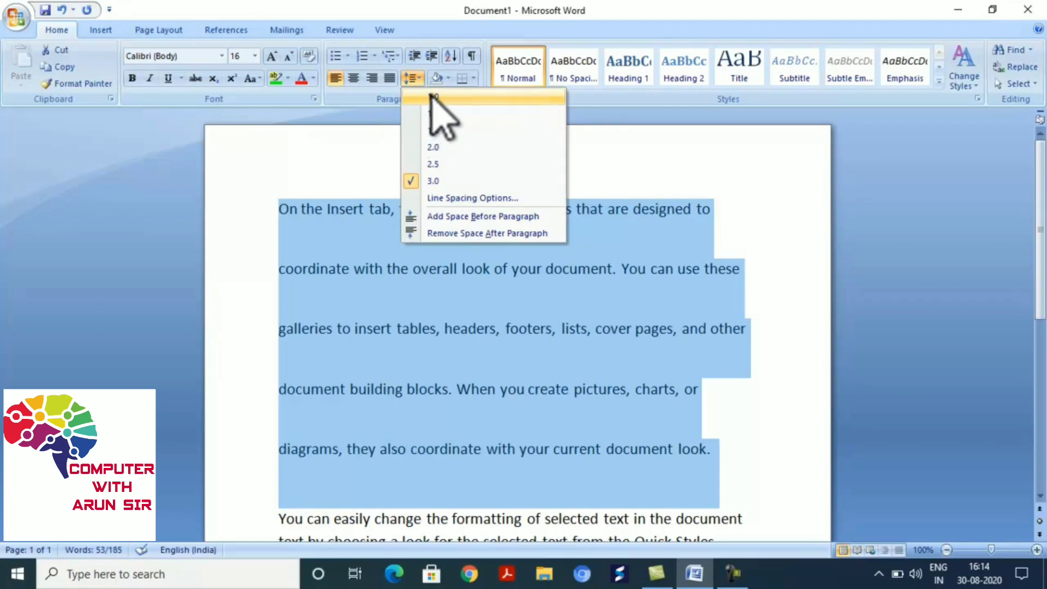
left_click(433, 98)
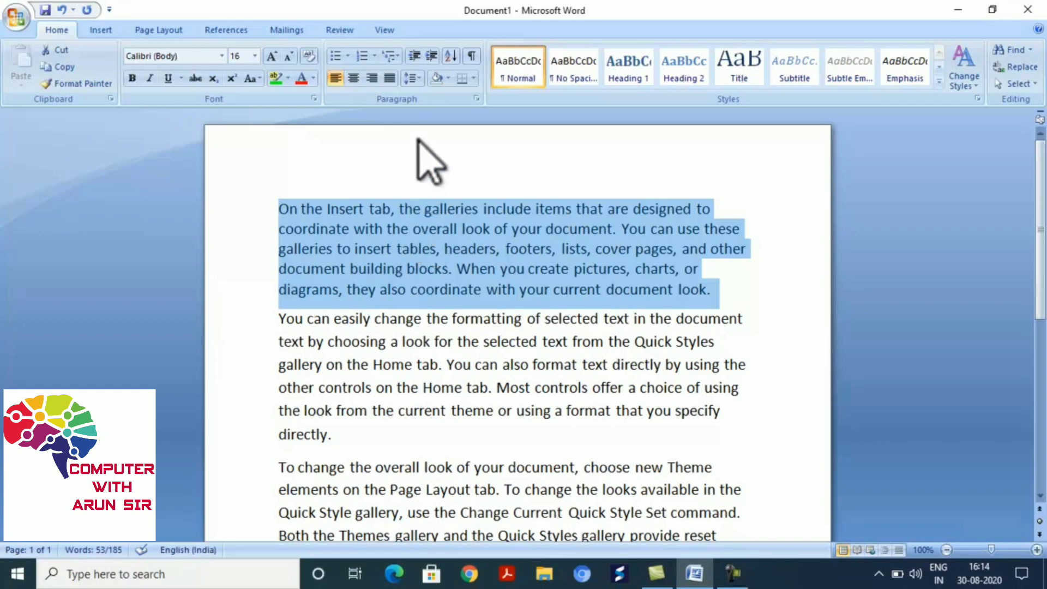
left_click(419, 78)
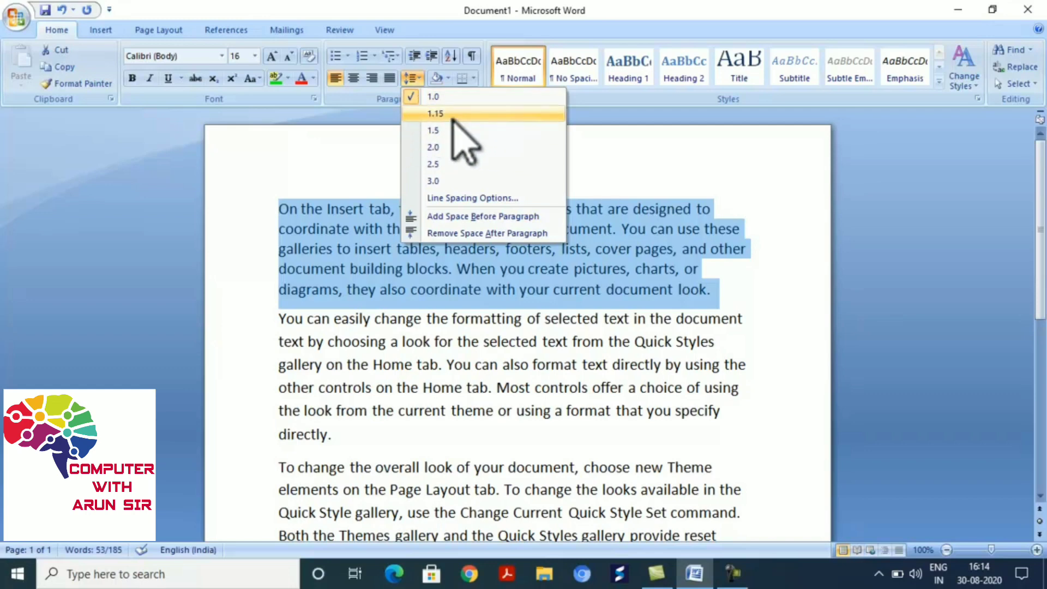
left_click(421, 114)
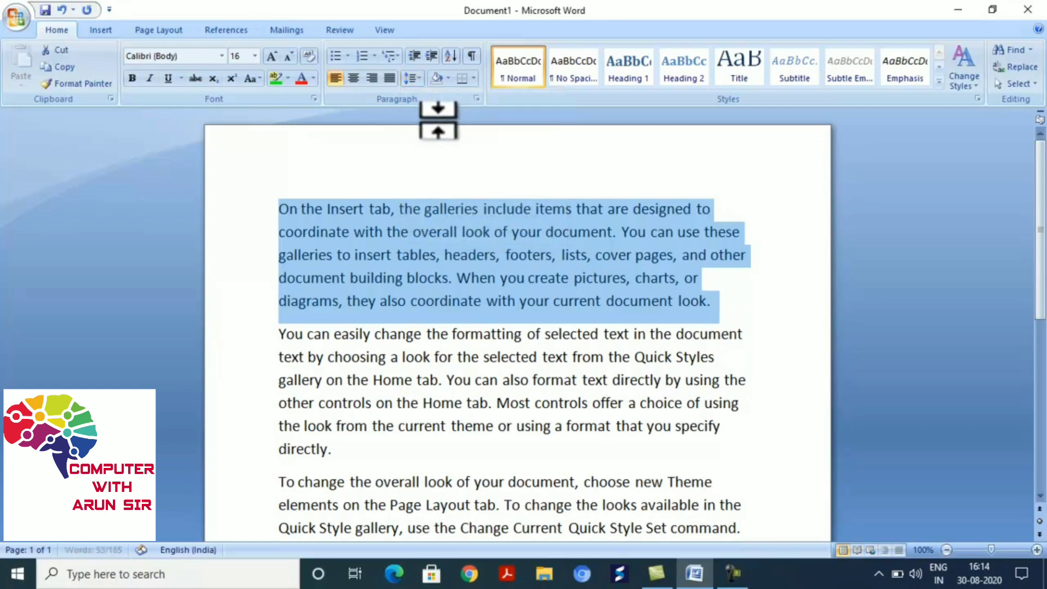
left_click(415, 78)
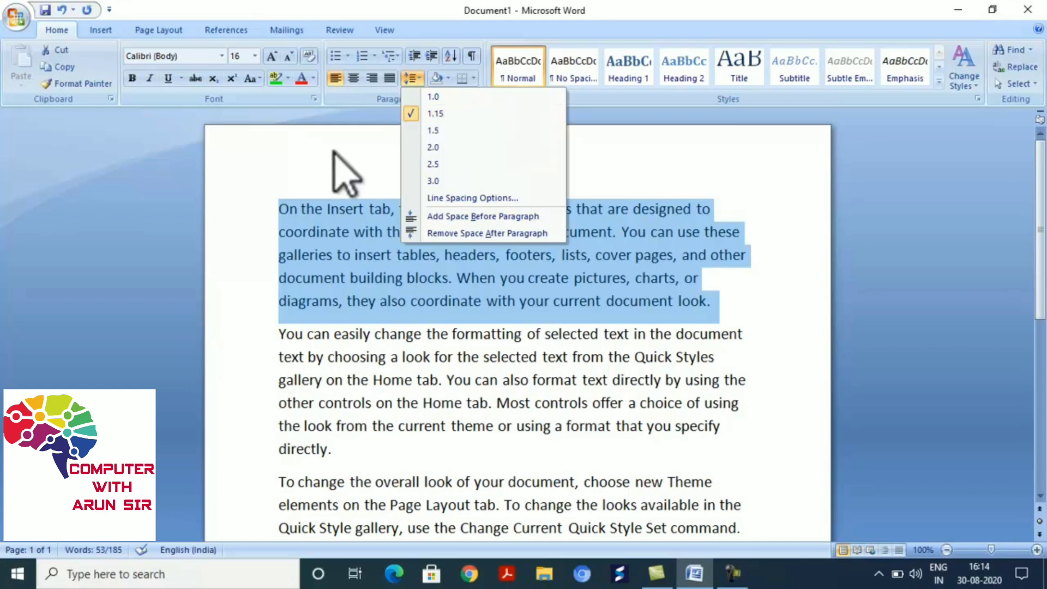
key("Escape")
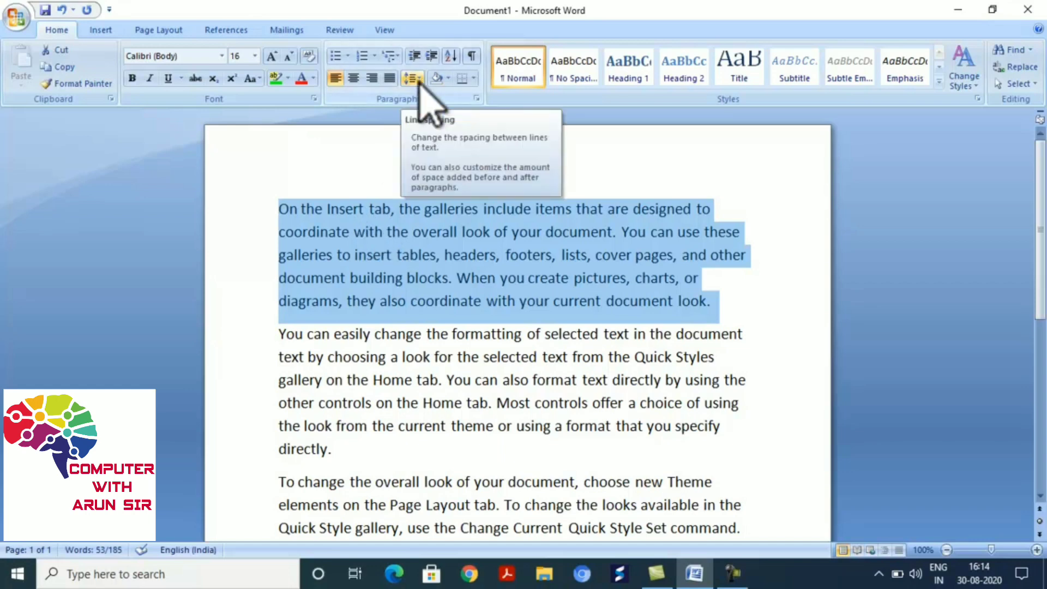
left_click(666, 185)
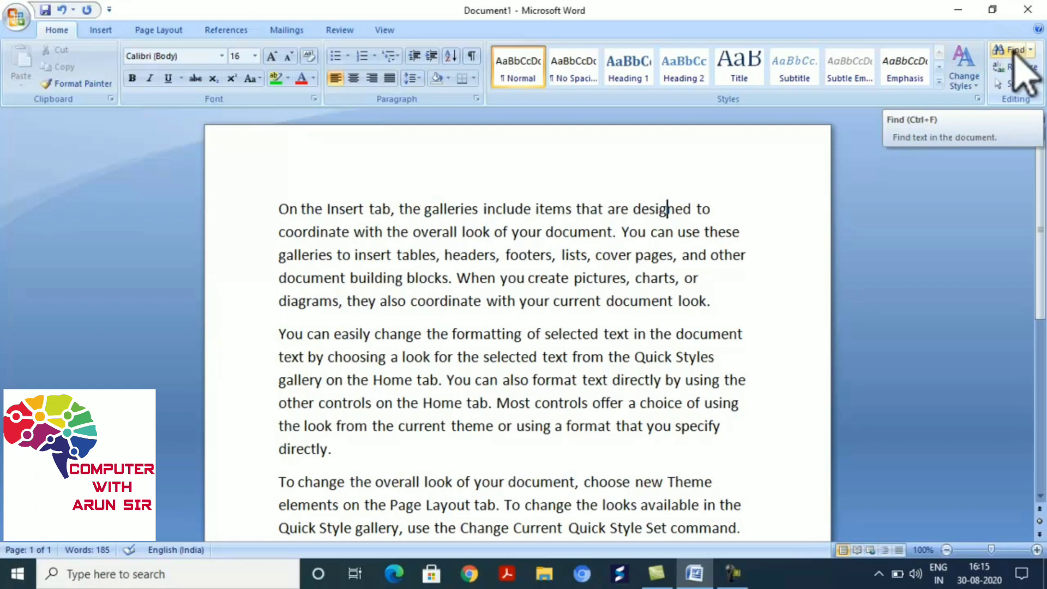
- Enter "insert" as the text to find, and switch Match case on and off again in the extended search options
left_click(1013, 50)
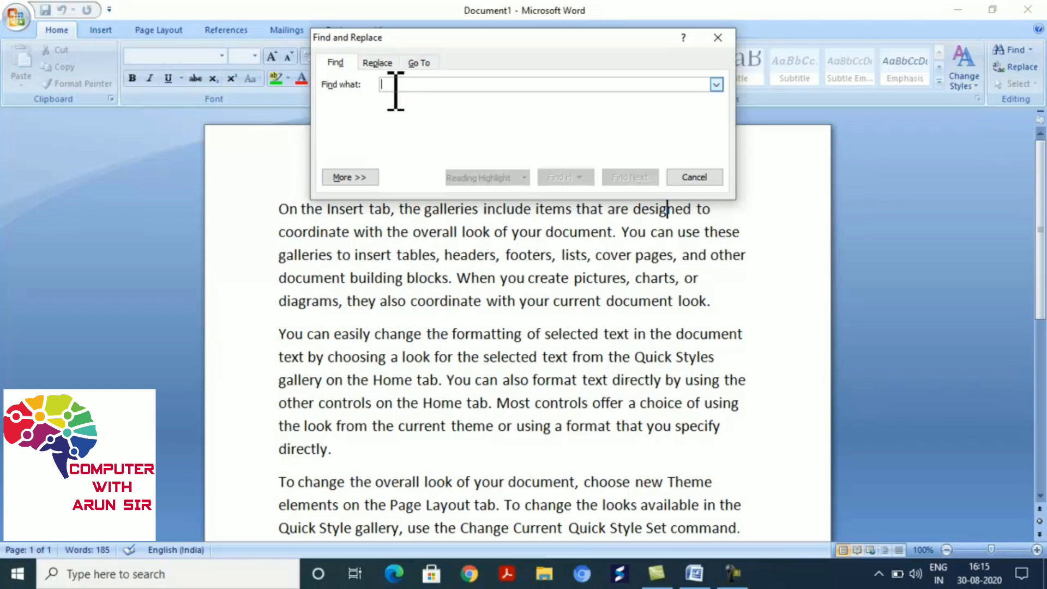
type("insert")
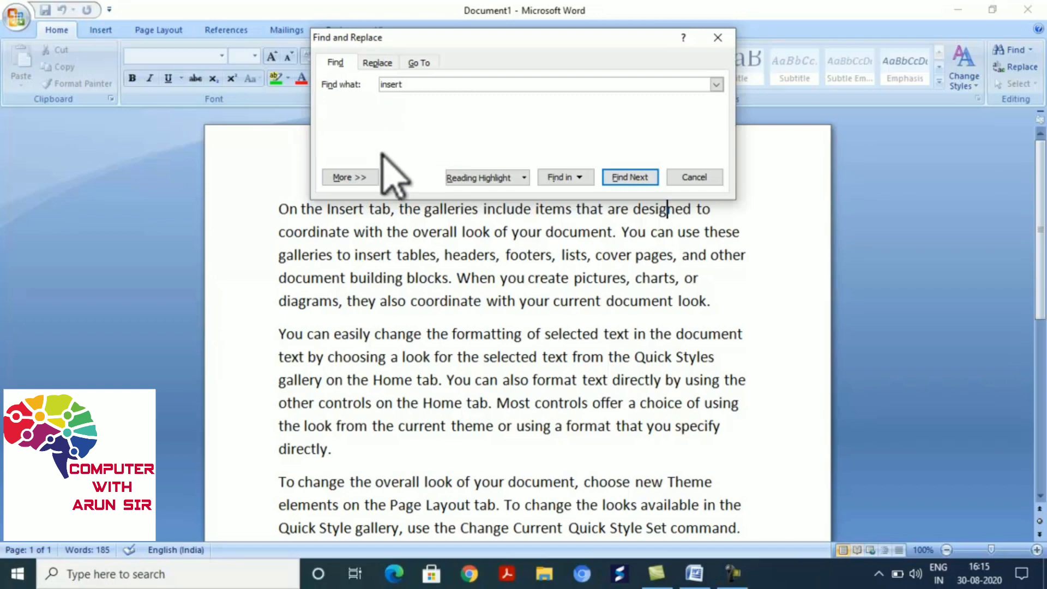
left_click(360, 178)
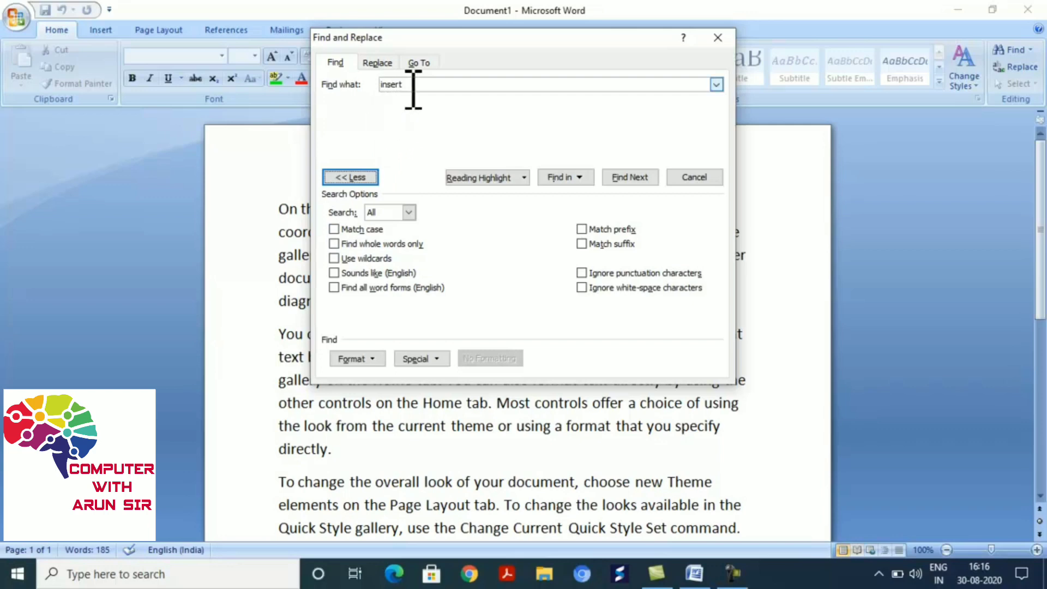
left_click(333, 229)
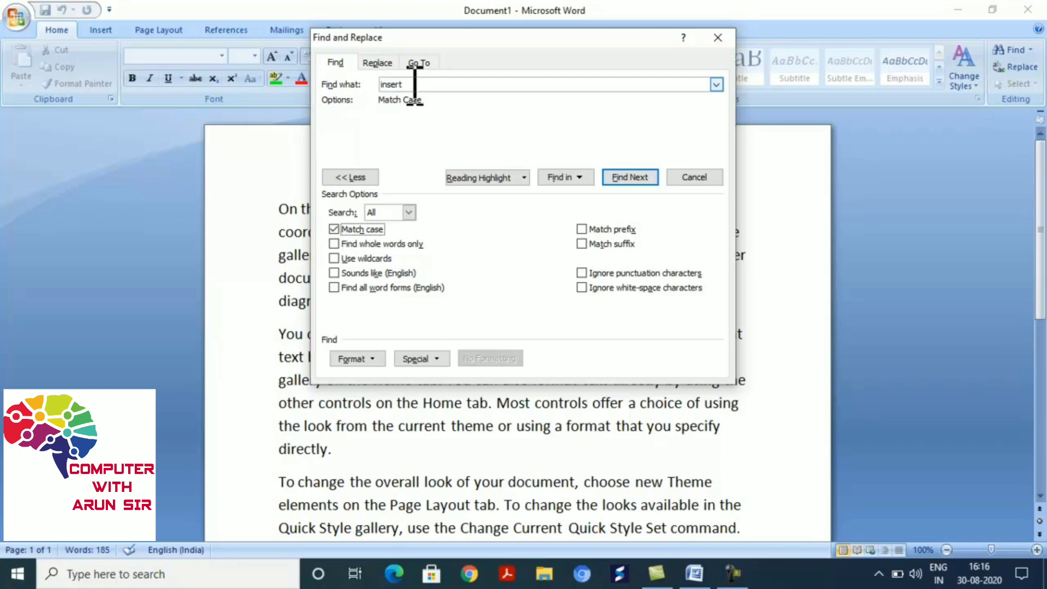
left_click(334, 230)
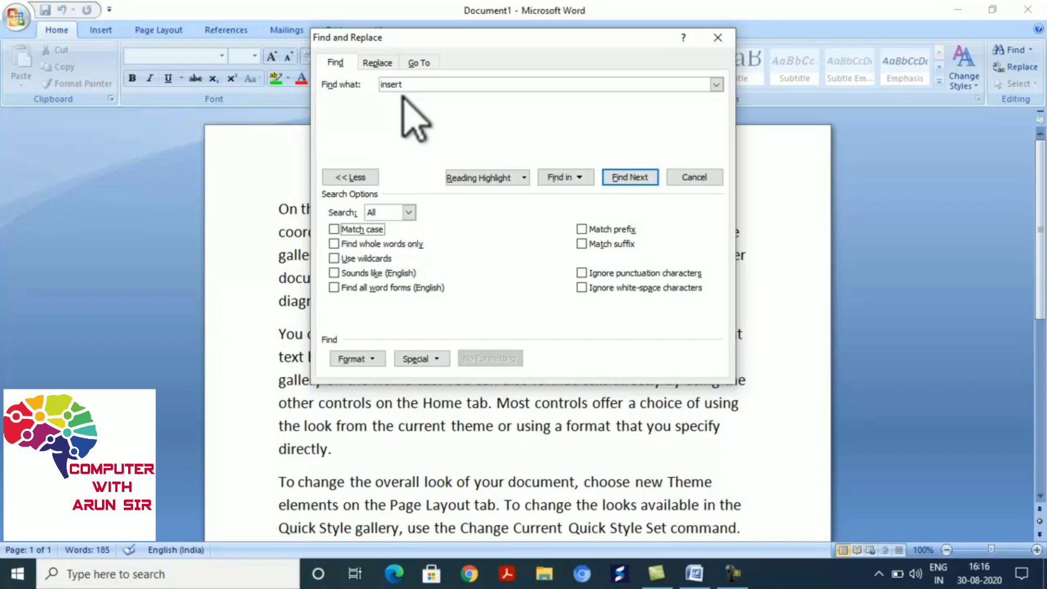
left_click(338, 178)
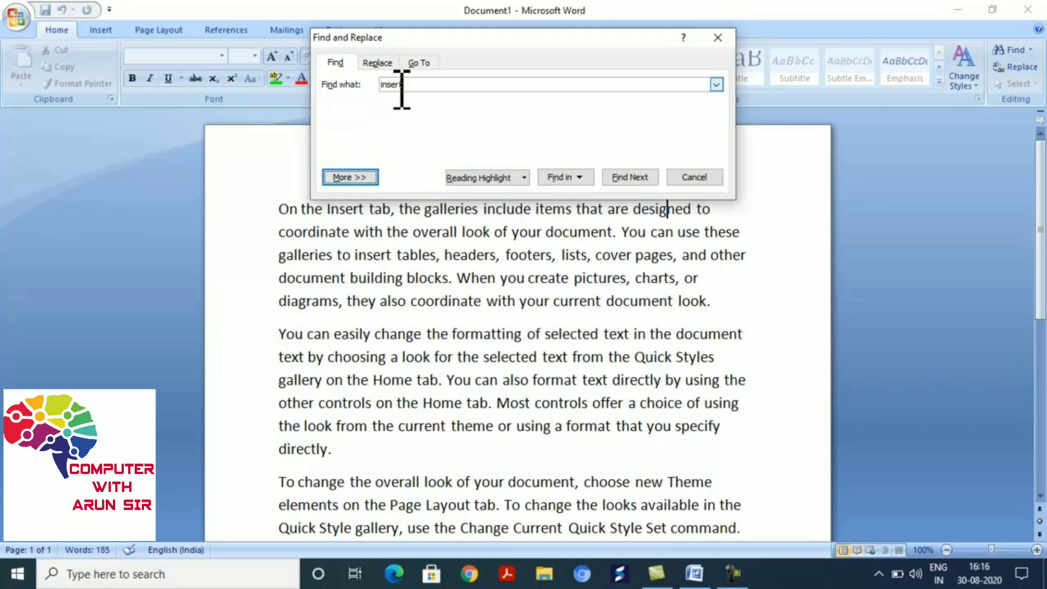
- Search through all occurrences of "insert" in the document until the search ends, and return to the document's beginning
left_click(634, 176)
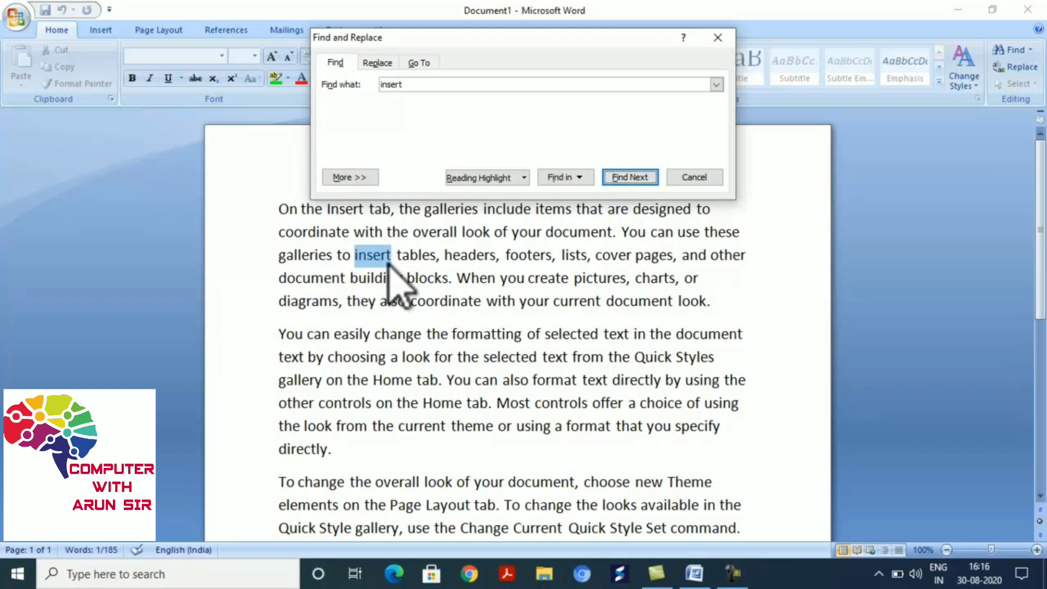
left_click(630, 177)
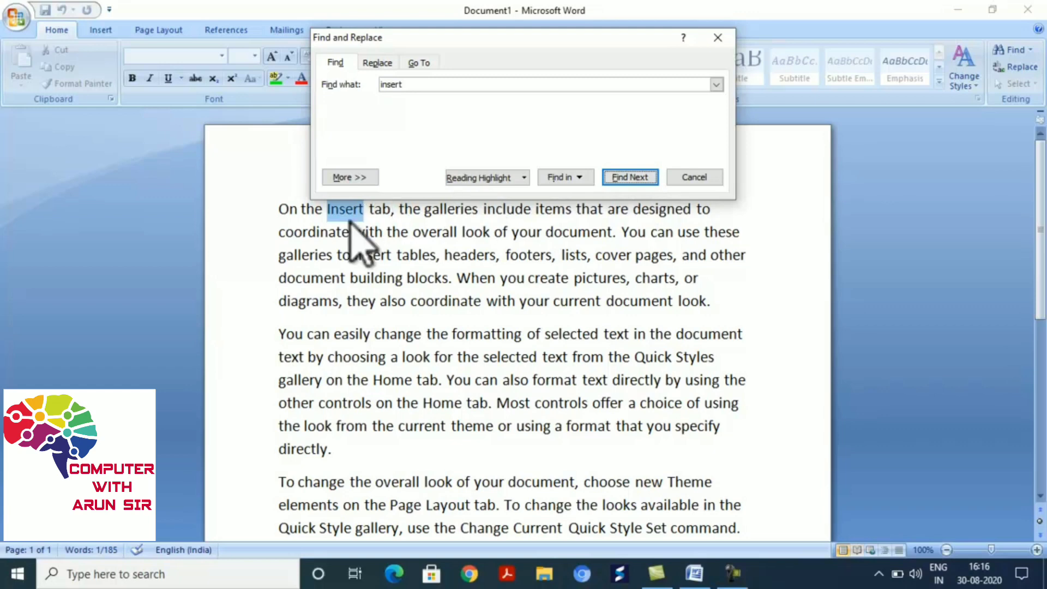
left_click(634, 175)
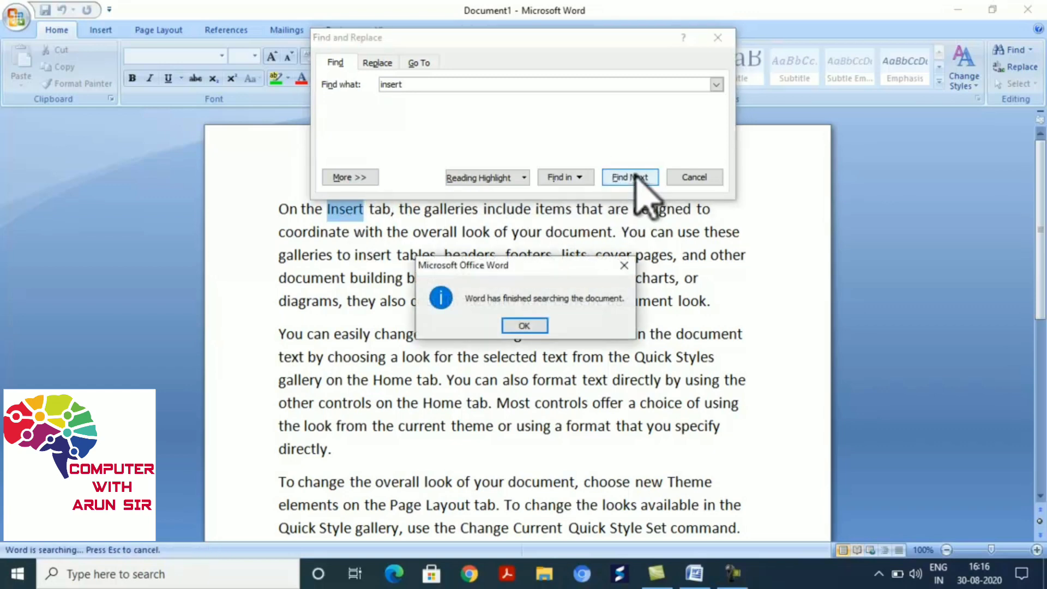
left_click(524, 326)
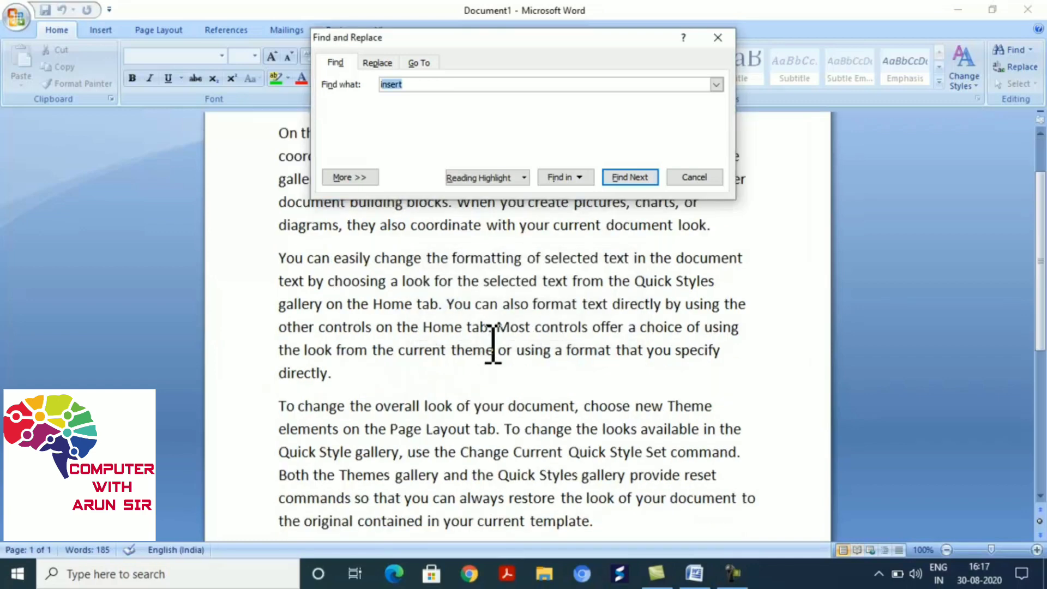
scroll(551, 305, "up", 1)
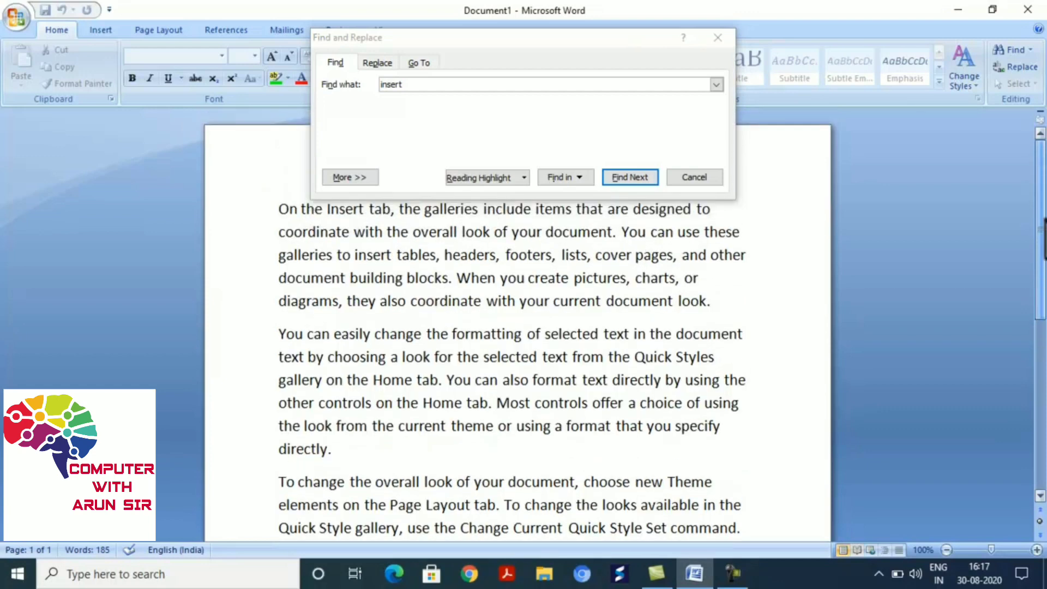
left_click(548, 278)
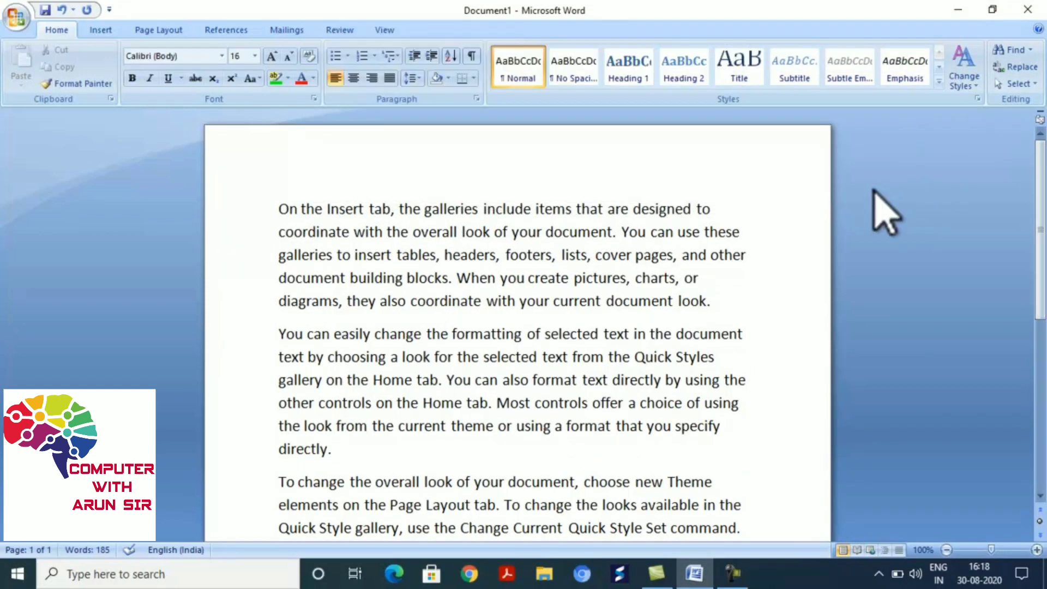
- Replace all occurrences of "insert" with "down" throughout the document
left_click(1017, 68)
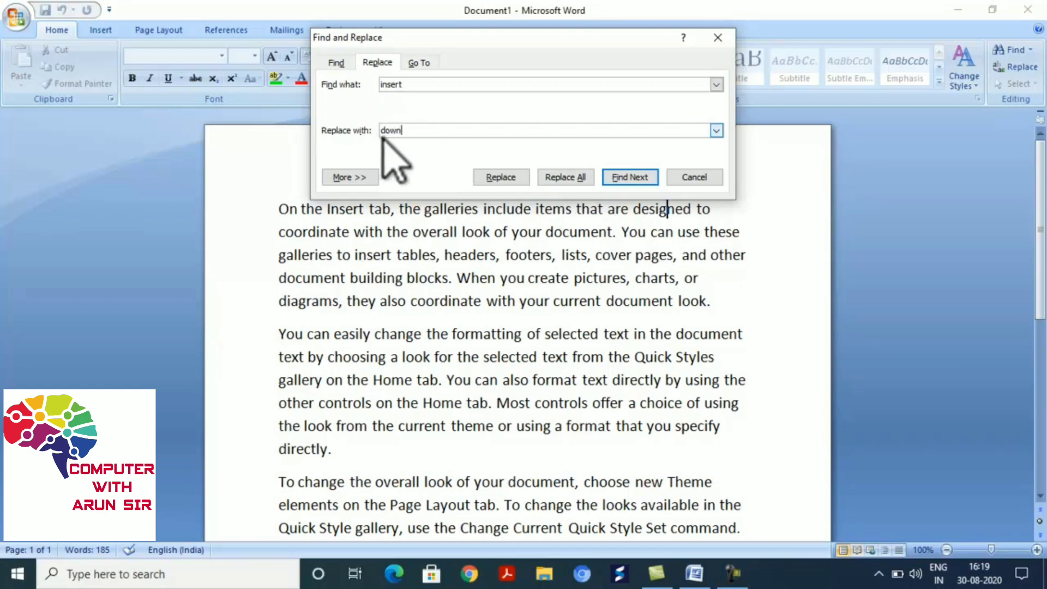
left_click(572, 180)
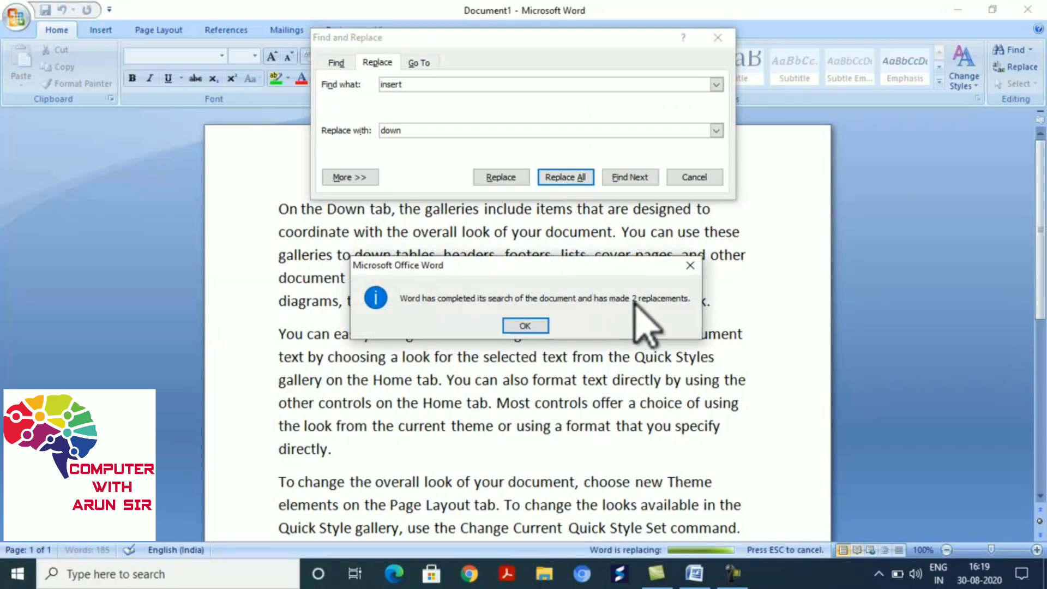
left_click(531, 326)
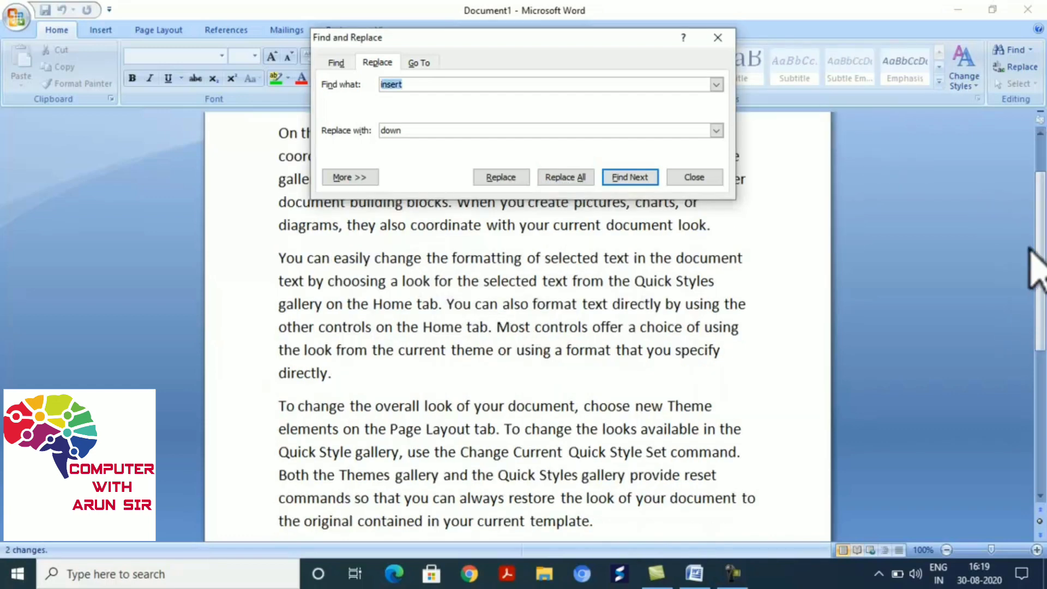
- Check the replaced words in the first and third lines of the first paragraph by highlighting them
left_click_drag(1040, 245, 1039, 209)
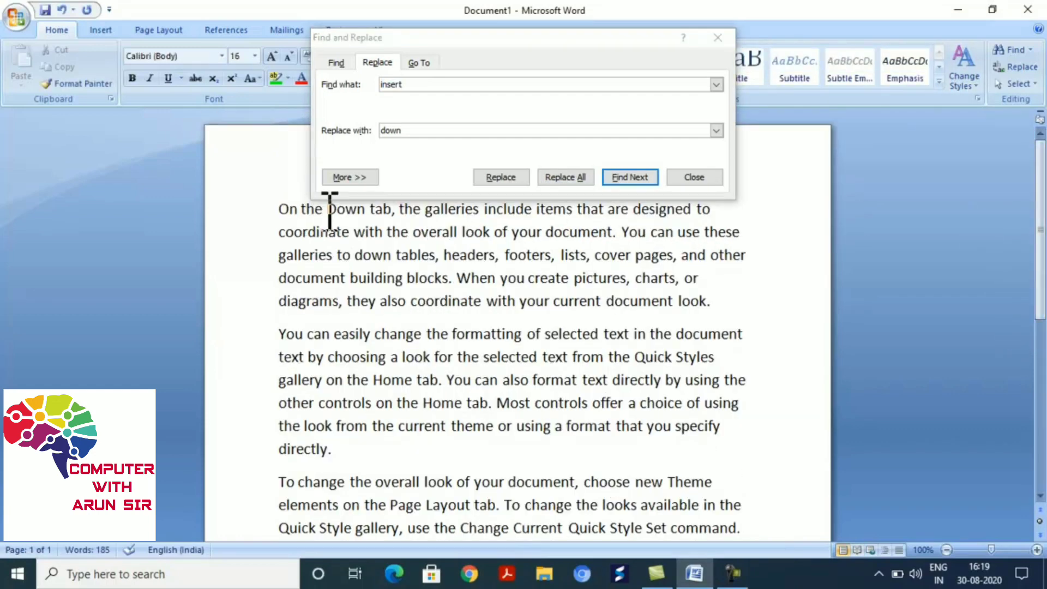
left_click_drag(321, 210, 359, 213)
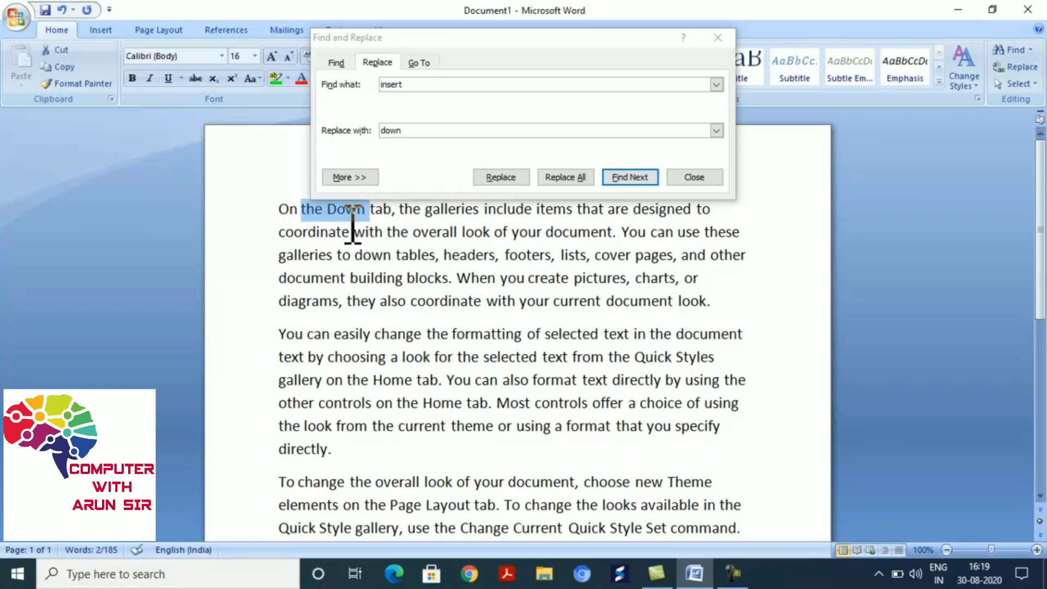
left_click_drag(351, 256, 376, 256)
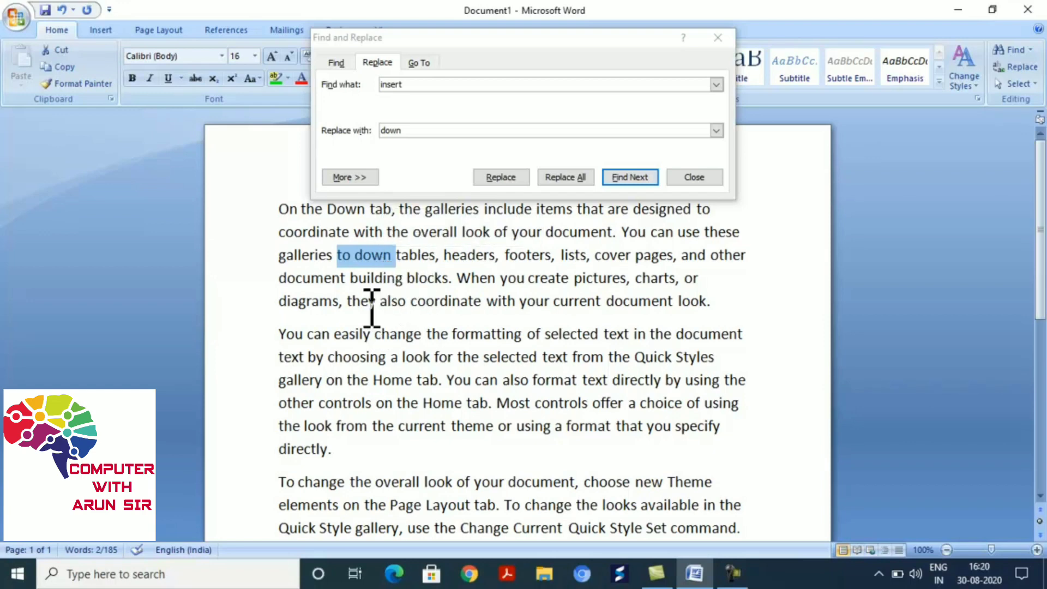
left_click(365, 331)
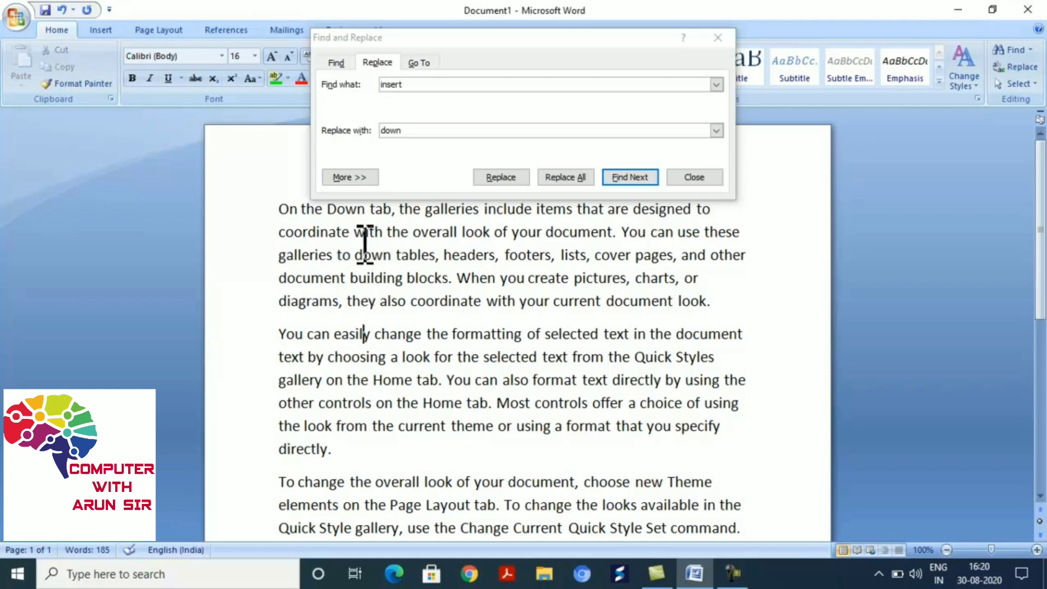
left_click_drag(361, 255, 394, 256)
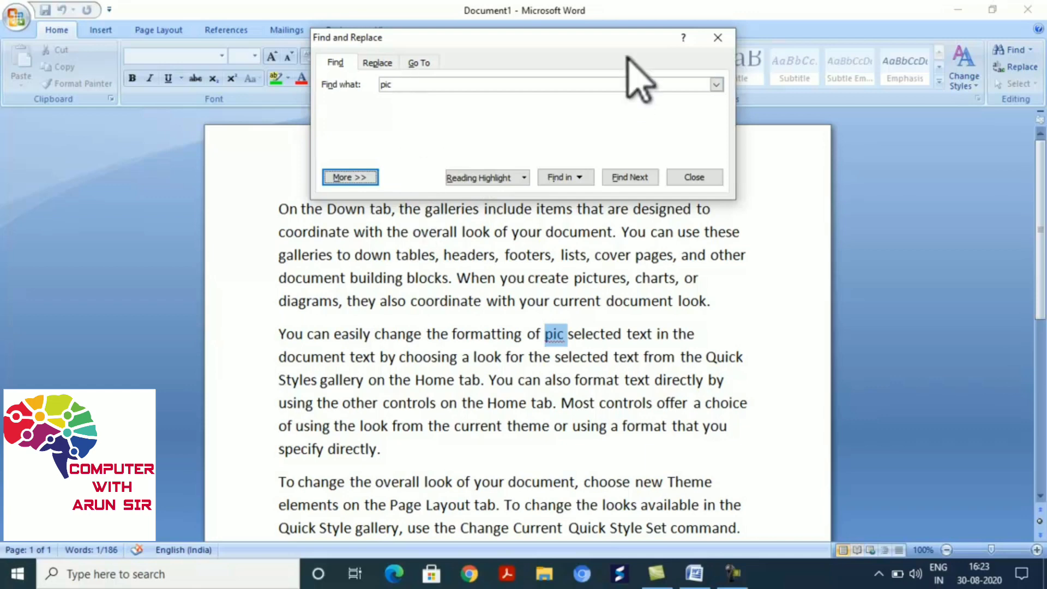
- Close the Find and Replace dialog, reopen it with "pic" as the search text, and show its replacement options
left_click(718, 38)
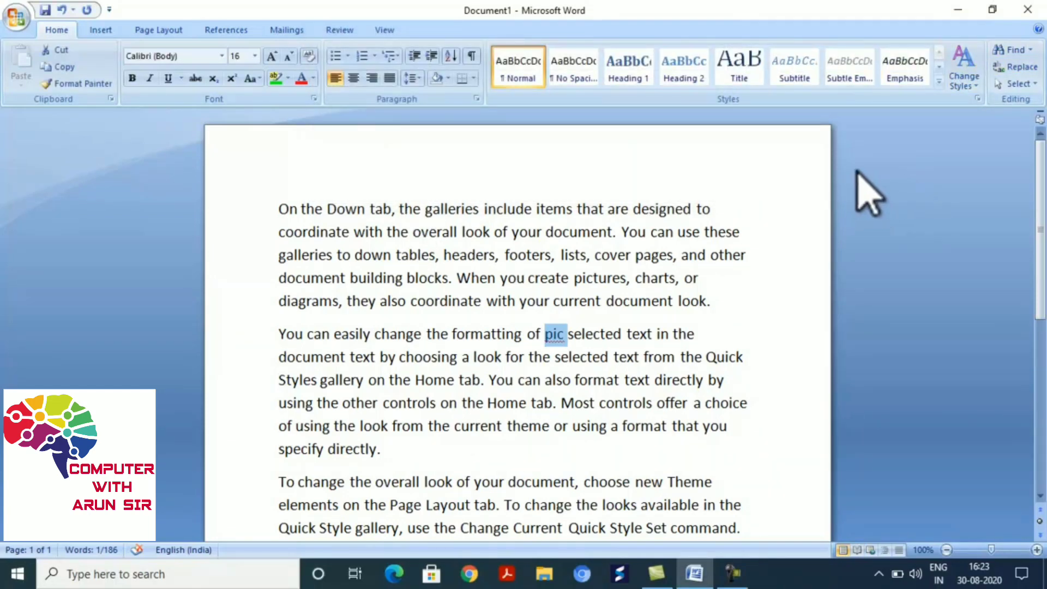
key("ctrl+f")
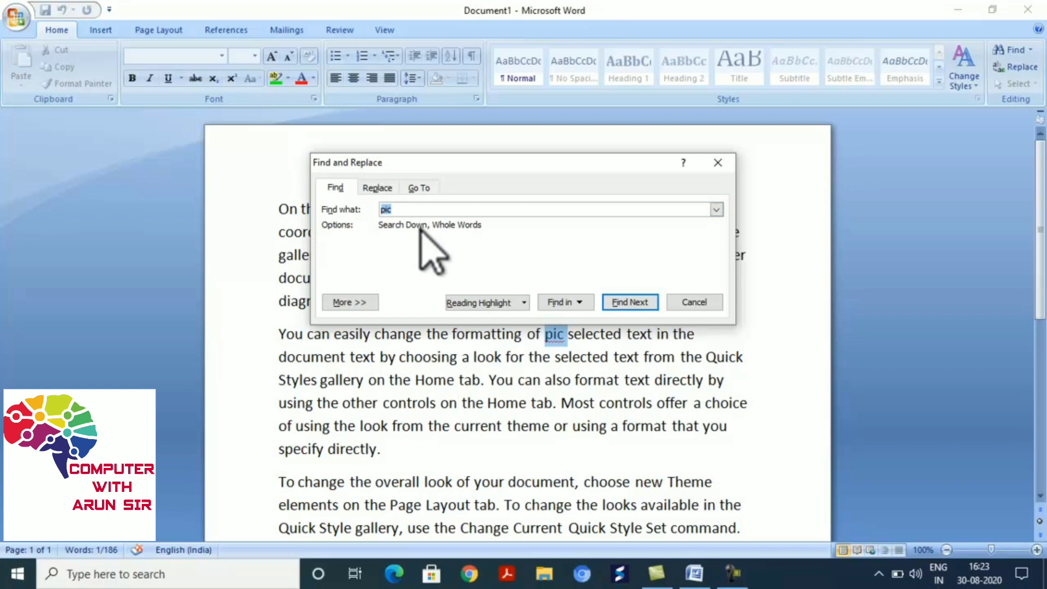
left_click(376, 188)
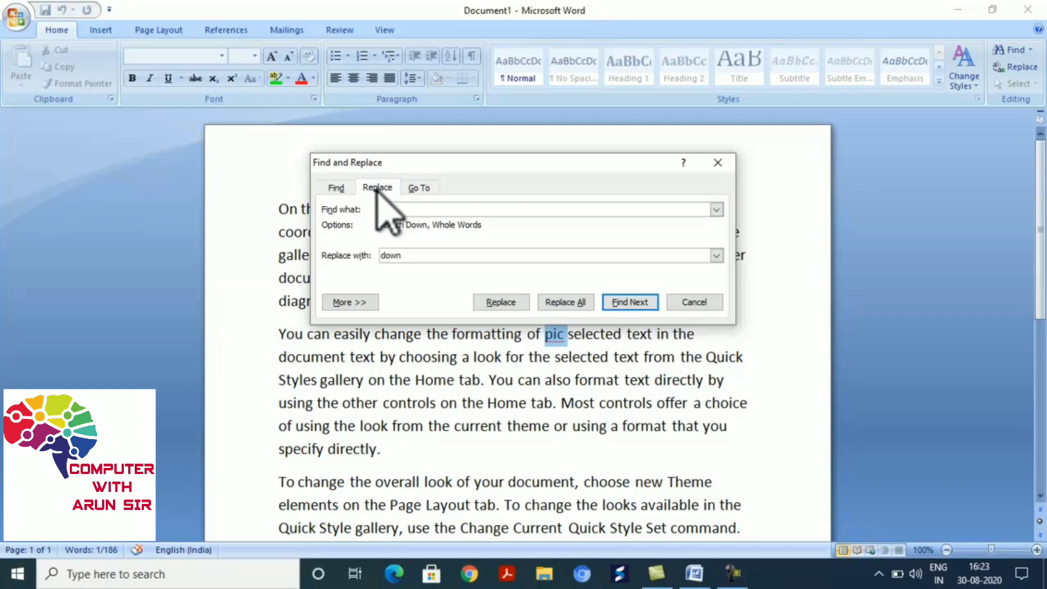